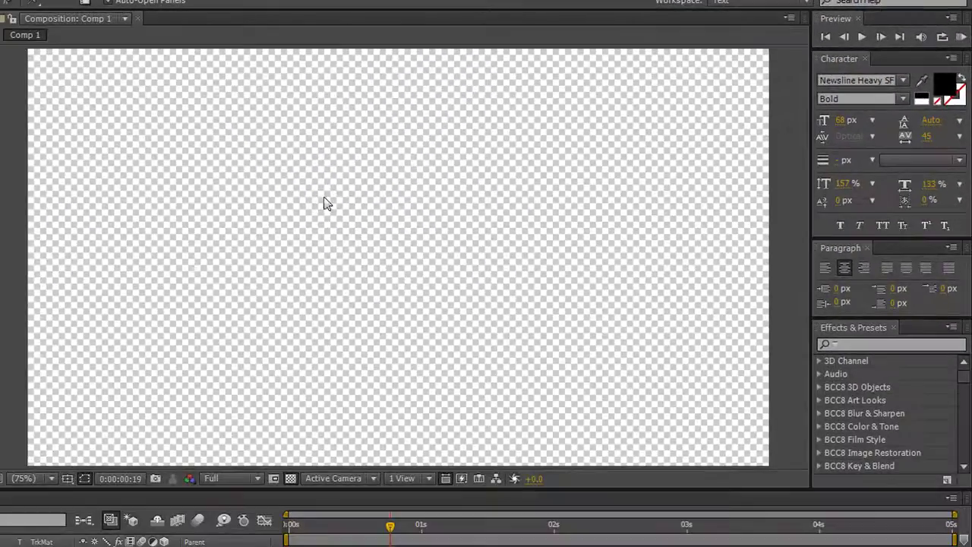
# - Enter 'After' and 'Effects' on two lines in Comp 1, then select the whole text
pyautogui.click(324, 204)
pyautogui.write('A')
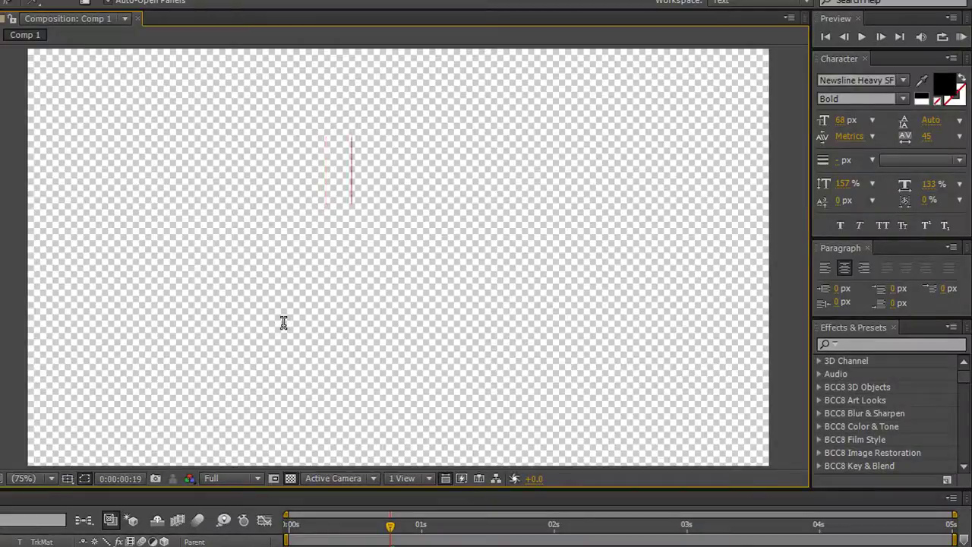
pyautogui.write('fter')
pyautogui.press('Return')
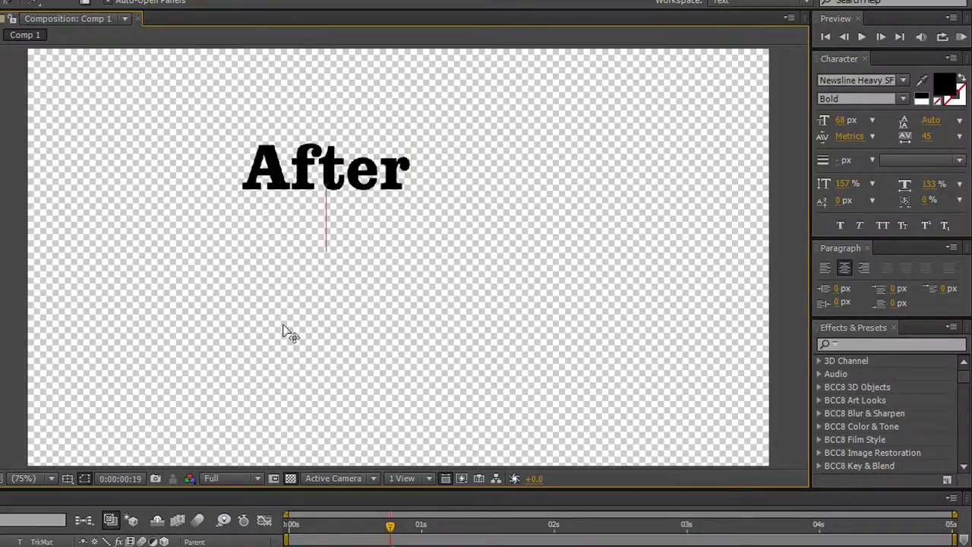
pyautogui.write('Effects')
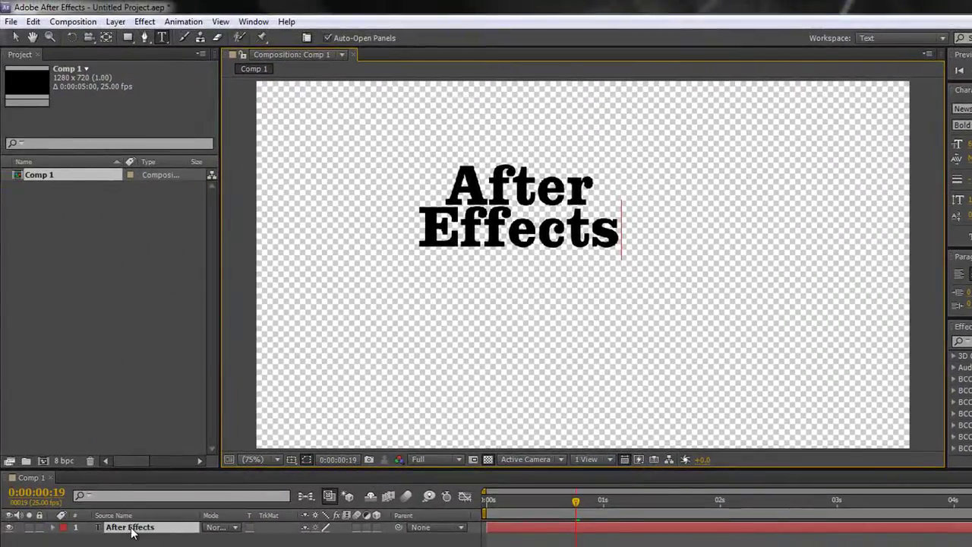
pyautogui.doubleClick(132, 533)
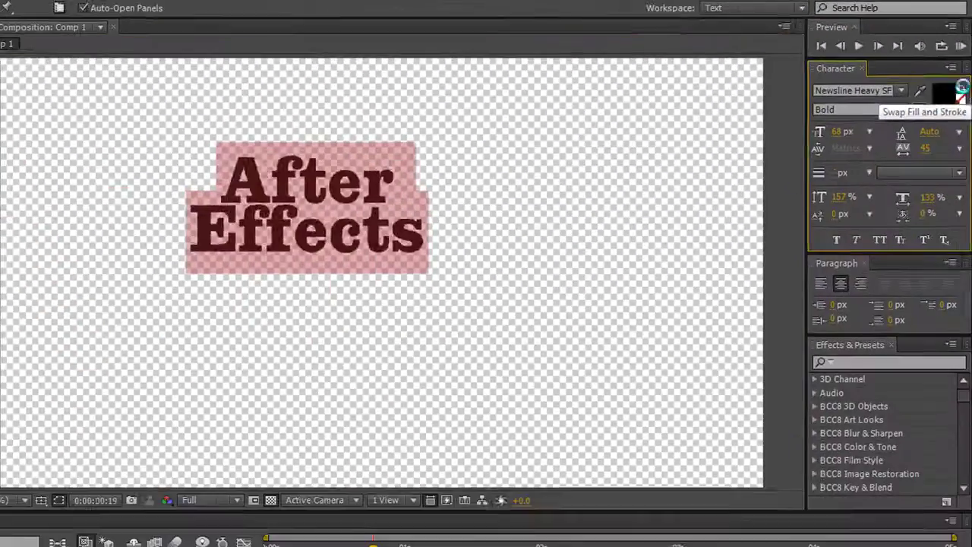
# - Swap fill and stroke so the title becomes a 4 px outline, keeping Newsline Heavy SF Bold
pyautogui.click(962, 89)
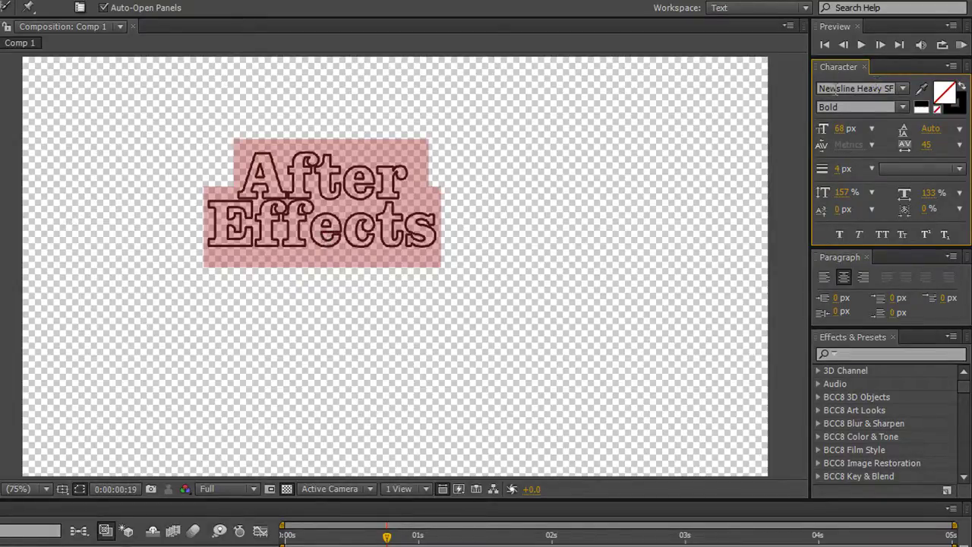
pyautogui.click(856, 89)
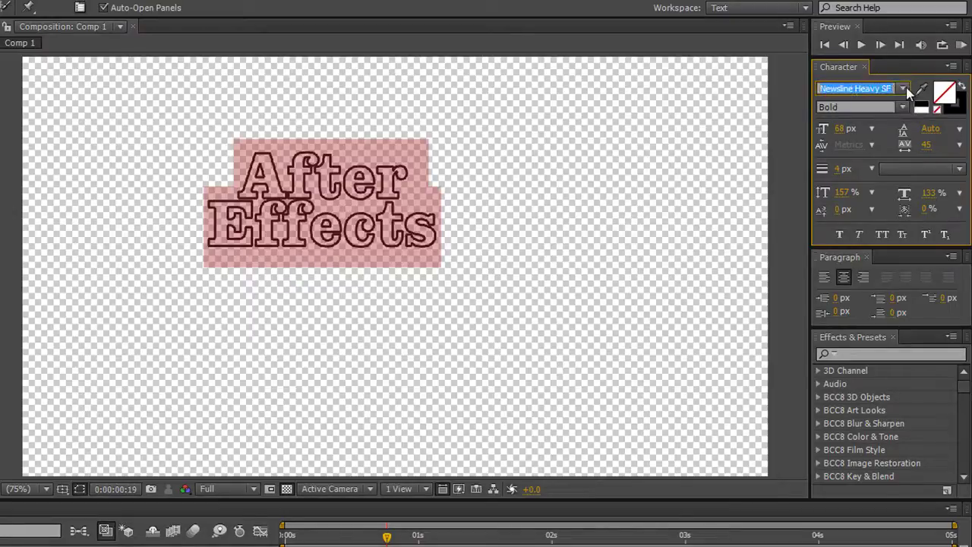
pyautogui.click(903, 89)
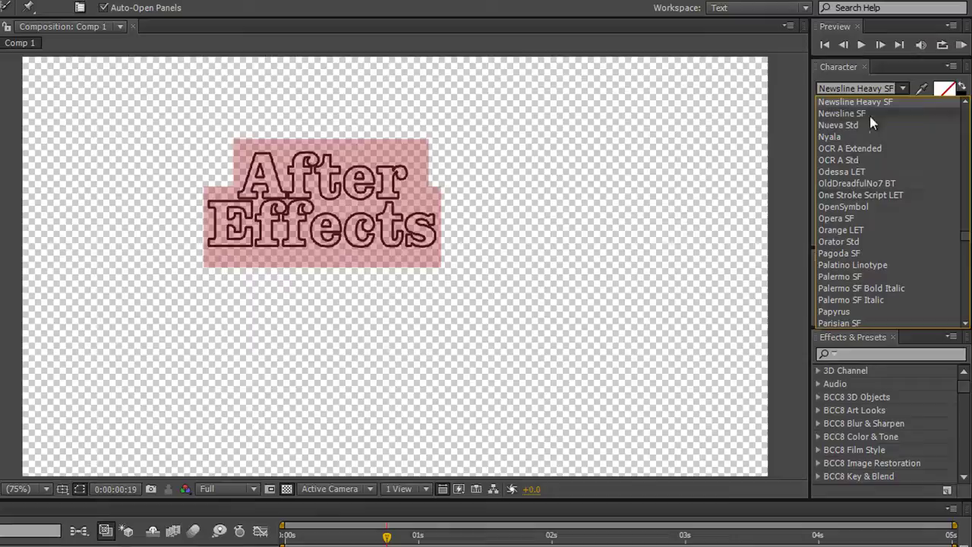
pyautogui.press('Escape')
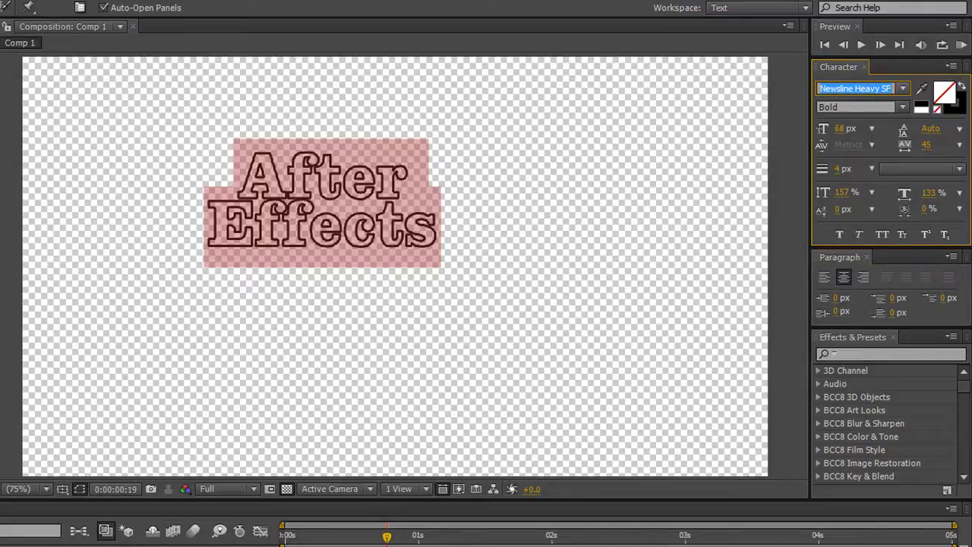
# - Step through the font family list with arrow keys until the title is in Nyala Regular
pyautogui.click(868, 88)
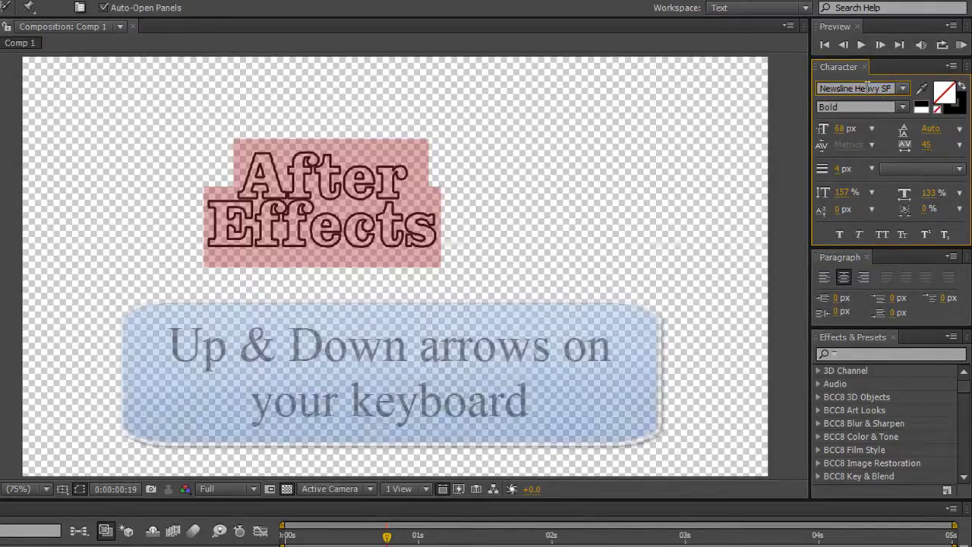
pyautogui.press('Down')
pyautogui.press('Down')
pyautogui.press('Down')
pyautogui.press('Down')
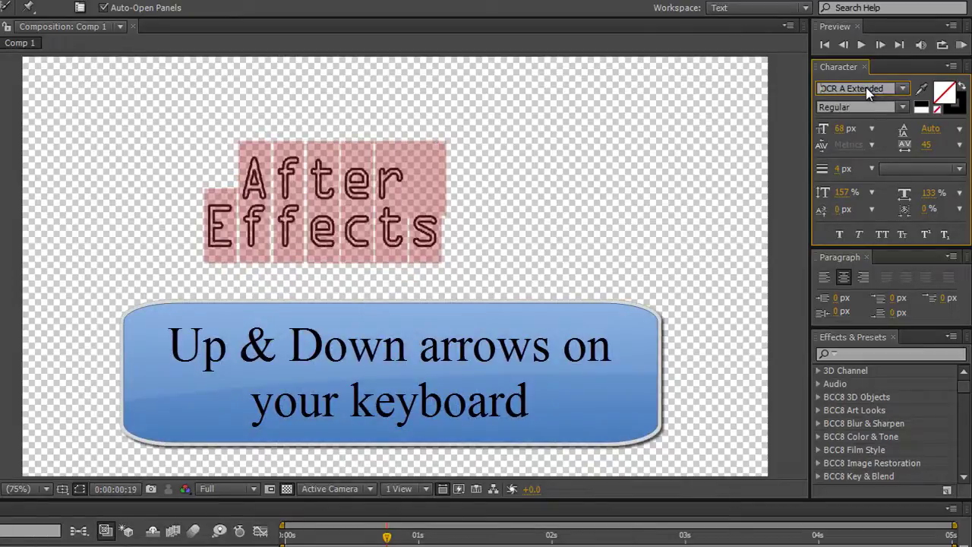
pyautogui.press('Up')
pyautogui.press('Down')
pyautogui.press('Down')
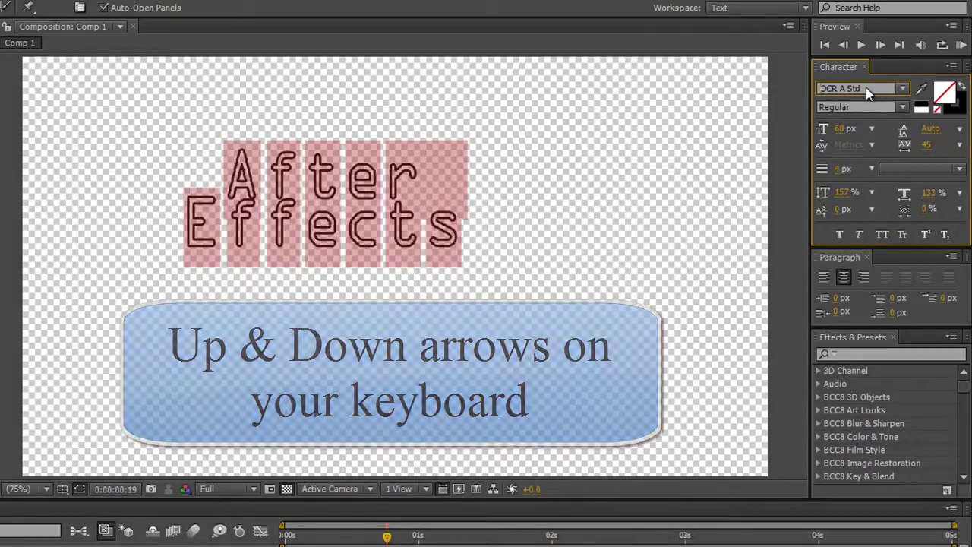
pyautogui.press('Up')
pyautogui.press('Up')
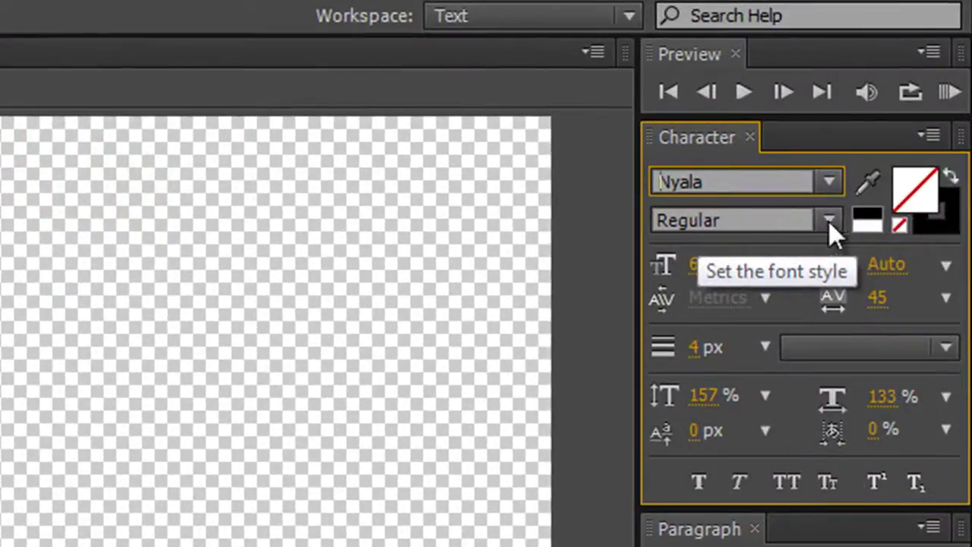
pyautogui.click(829, 221)
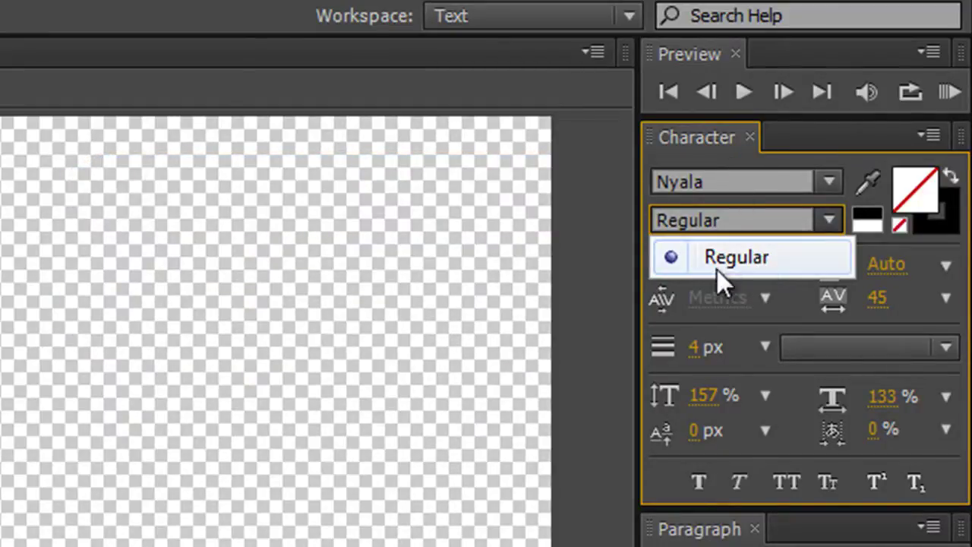
pyautogui.click(812, 219)
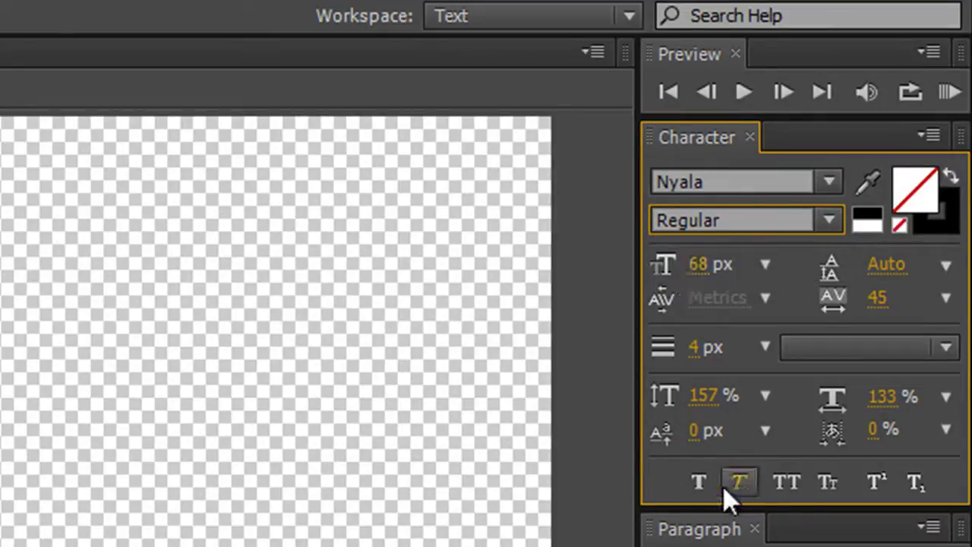
pyautogui.click(699, 483)
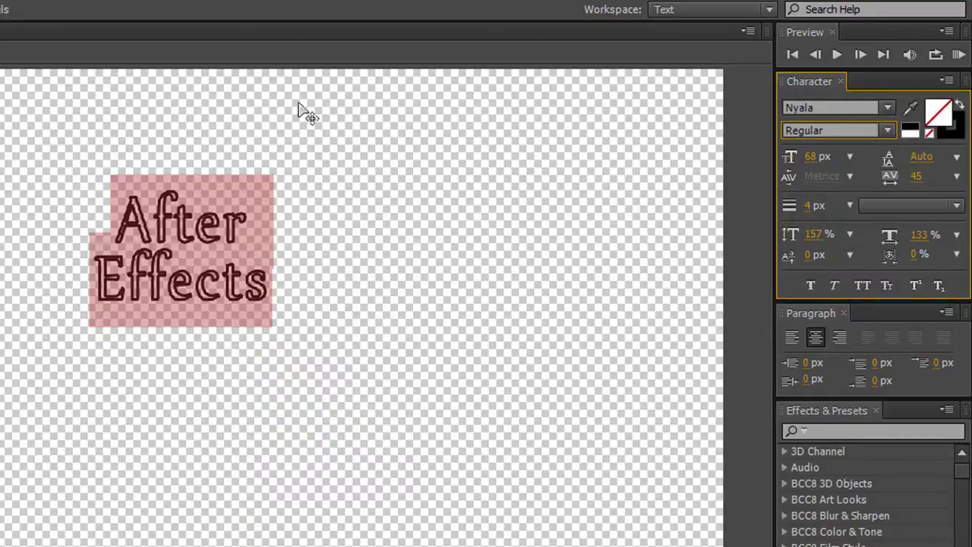
# - Apply faux bold, faux italic and small caps to the Nyala title, keeping its font style
pyautogui.click(811, 286)
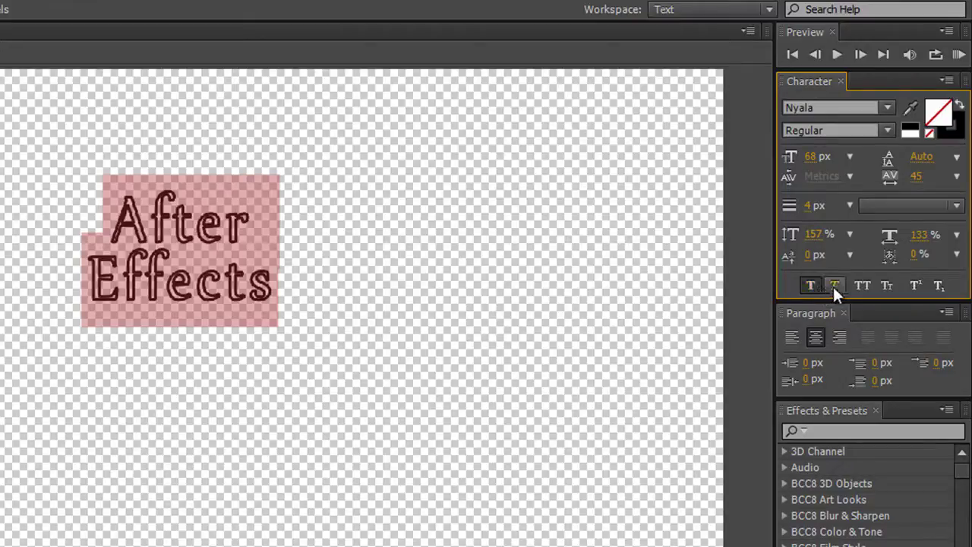
pyautogui.click(887, 131)
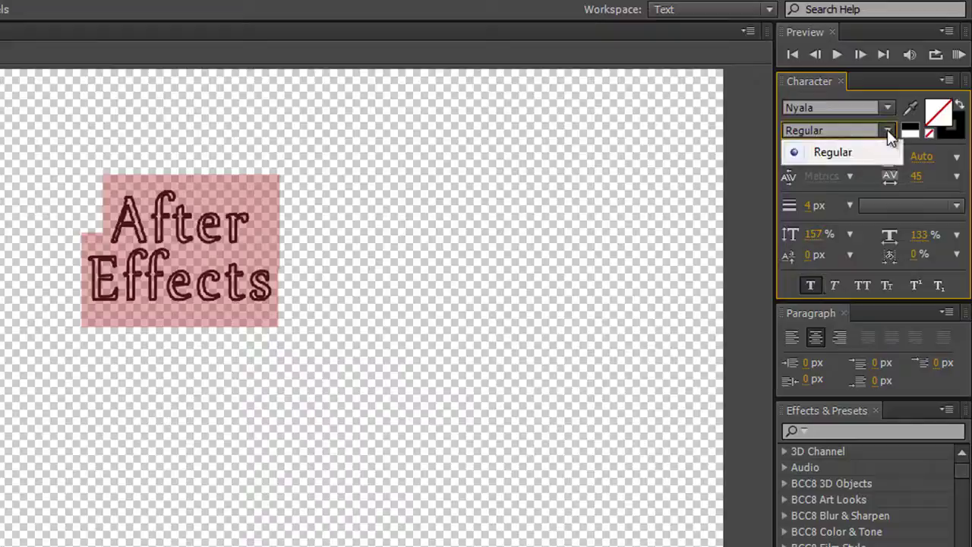
pyautogui.click(889, 131)
pyautogui.click(833, 288)
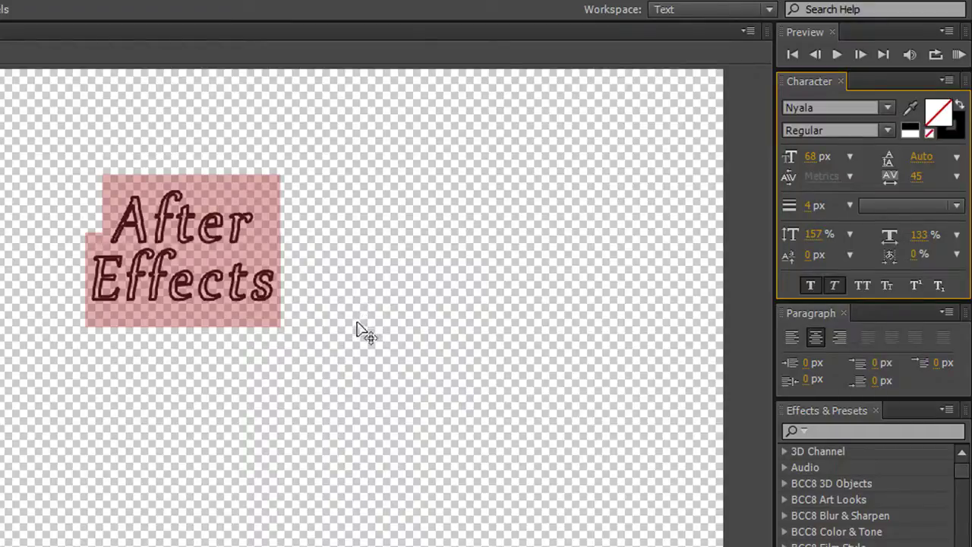
pyautogui.click(864, 290)
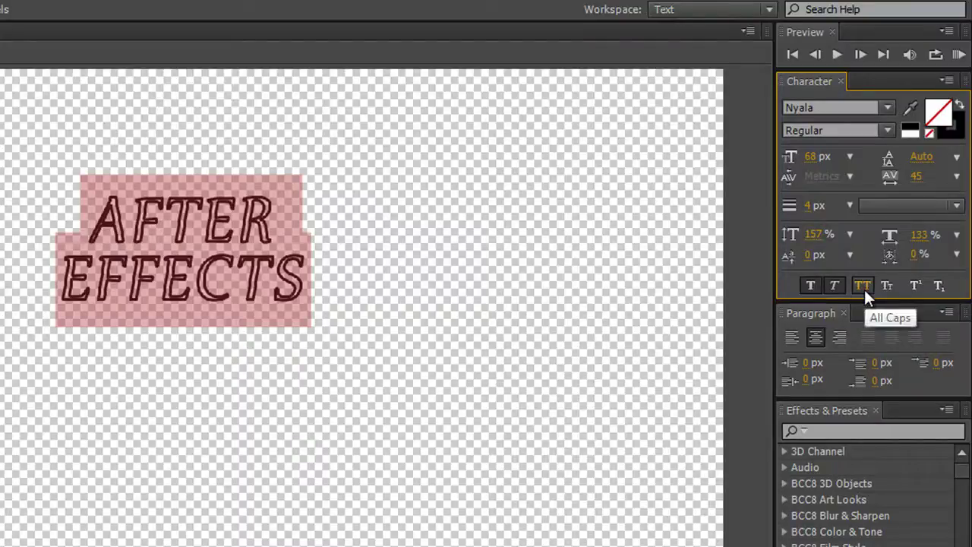
pyautogui.click(890, 287)
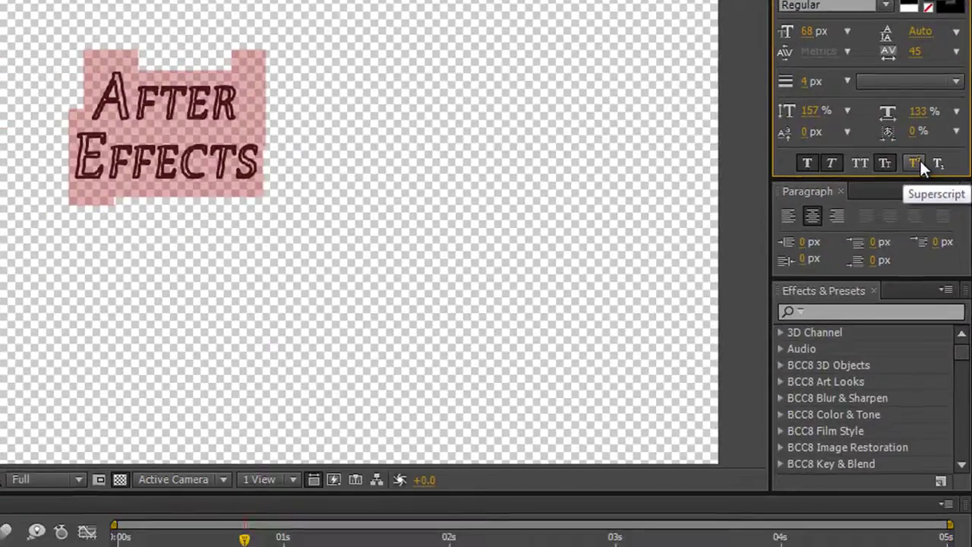
# - Try superscript and subscript on the title, then return it to the normal baseline
pyautogui.click(915, 162)
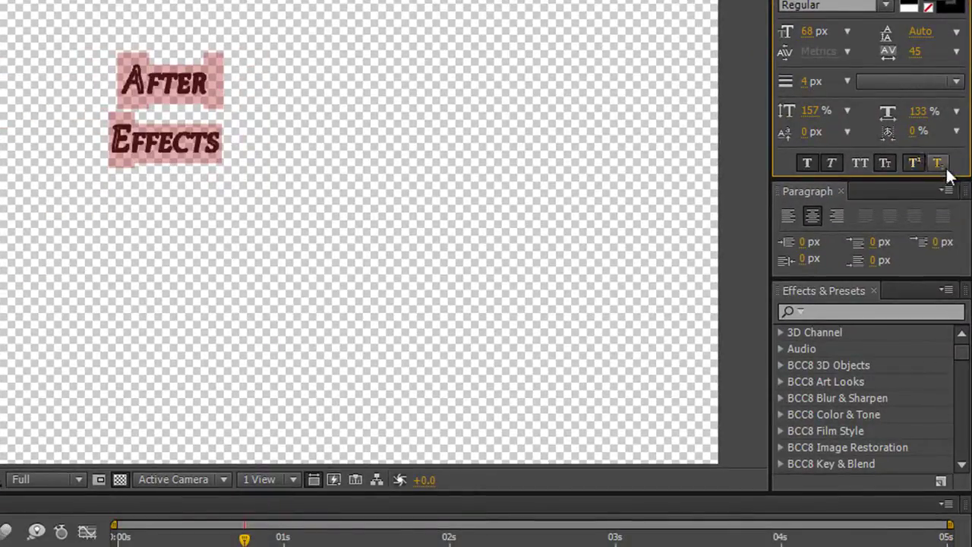
pyautogui.click(943, 171)
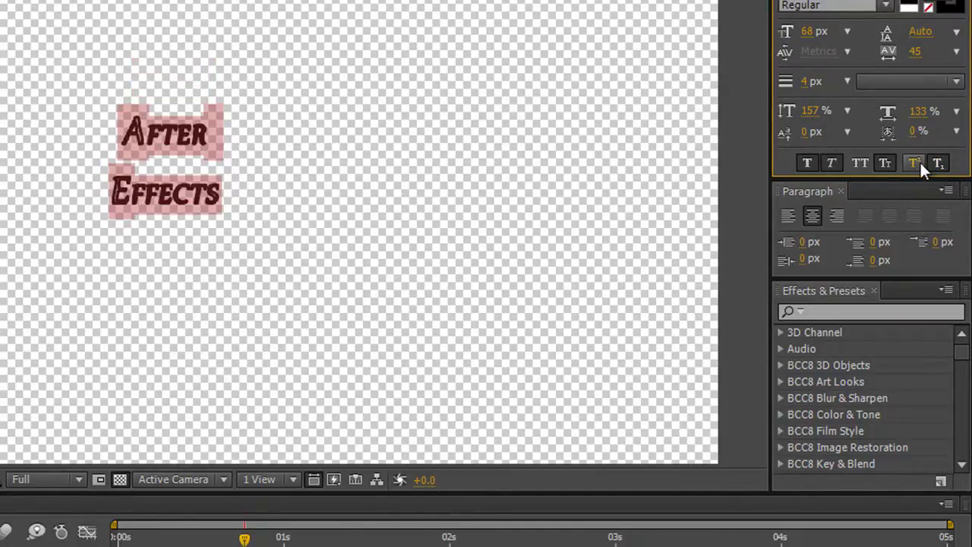
pyautogui.click(919, 162)
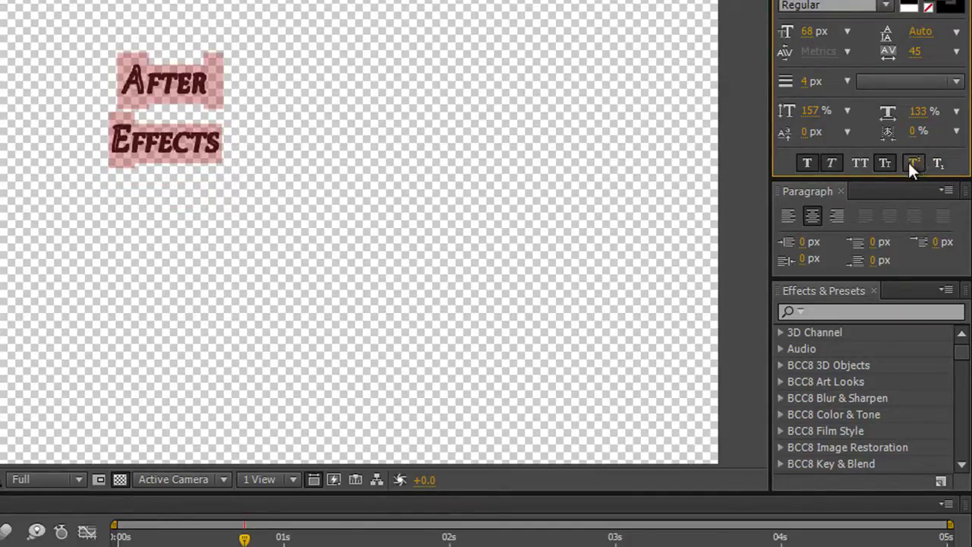
pyautogui.click(910, 161)
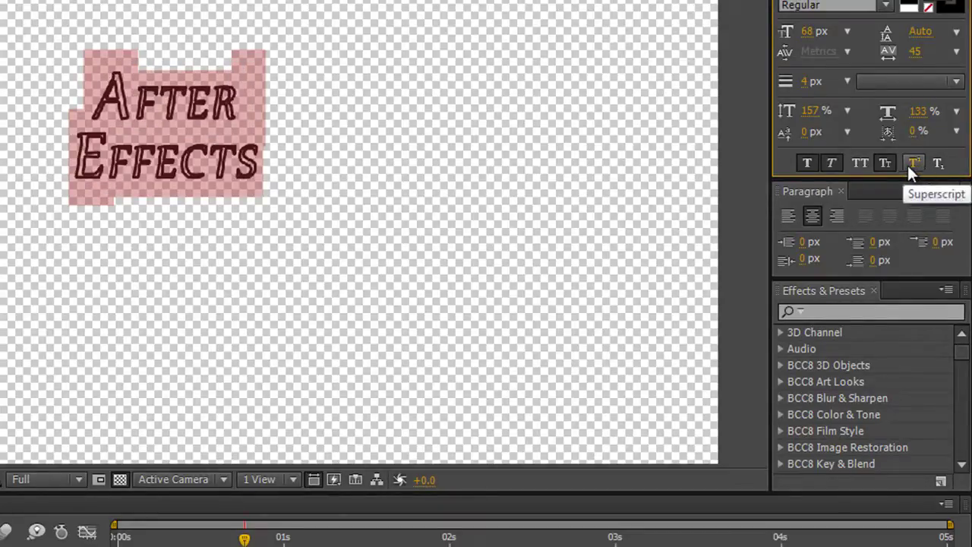
# - Turn off faux bold and re-enable small caps and faux italic on the title
pyautogui.click(830, 163)
pyautogui.click(807, 161)
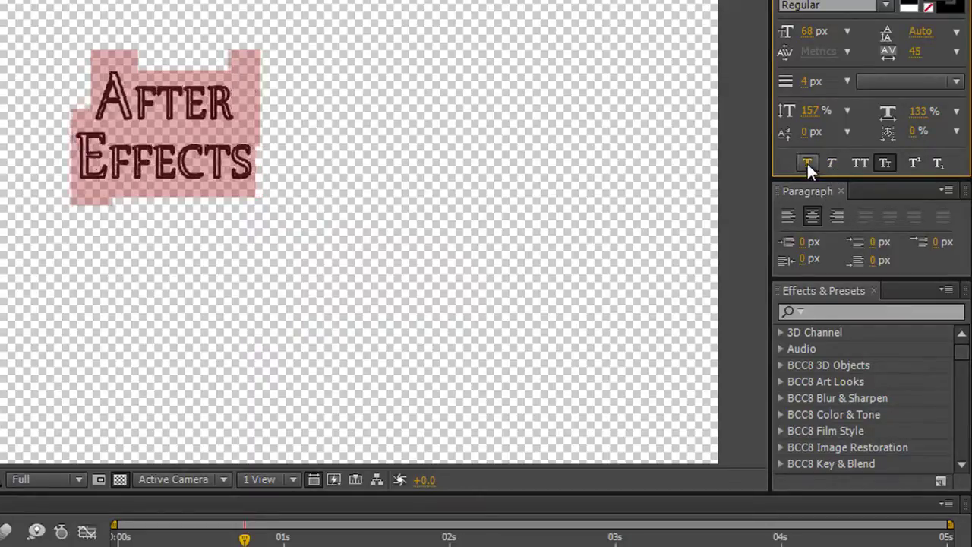
pyautogui.click(884, 162)
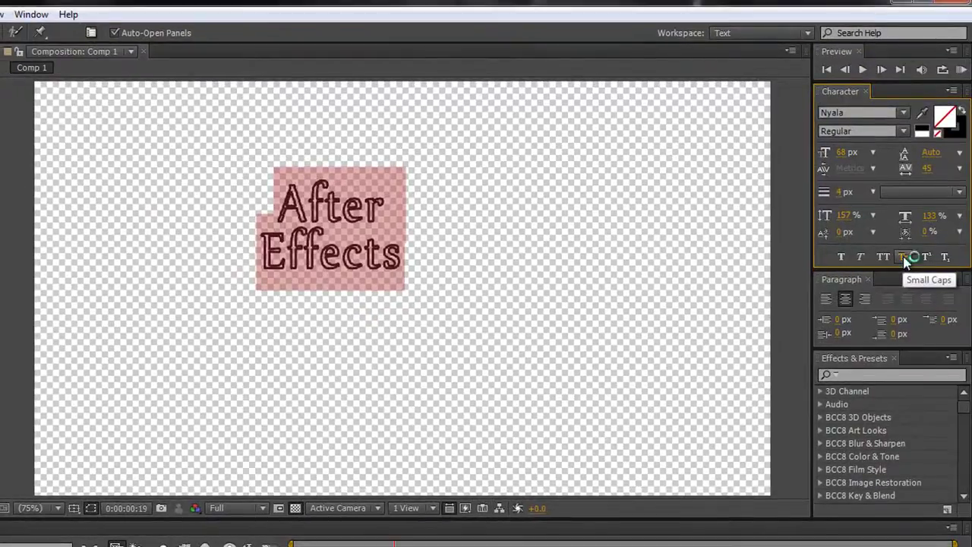
pyautogui.click(903, 258)
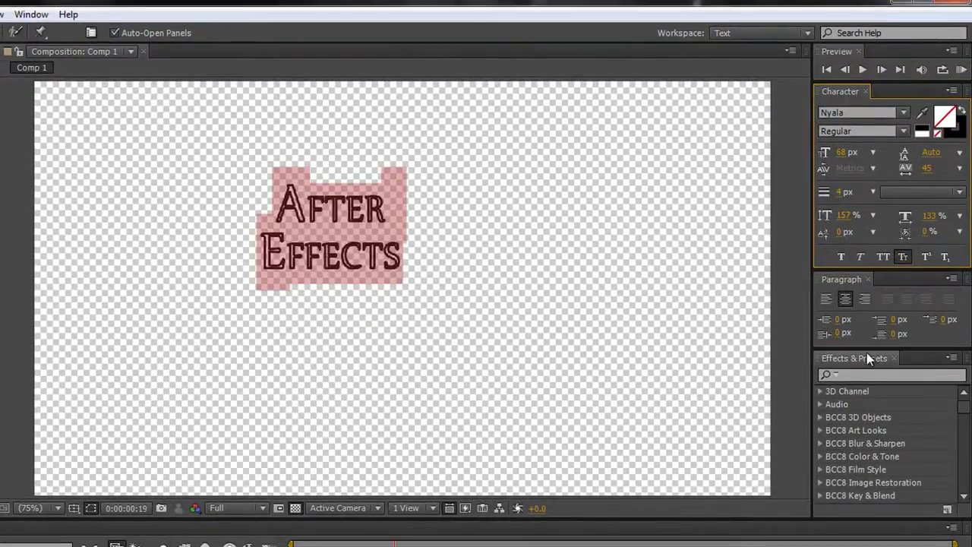
pyautogui.click(860, 258)
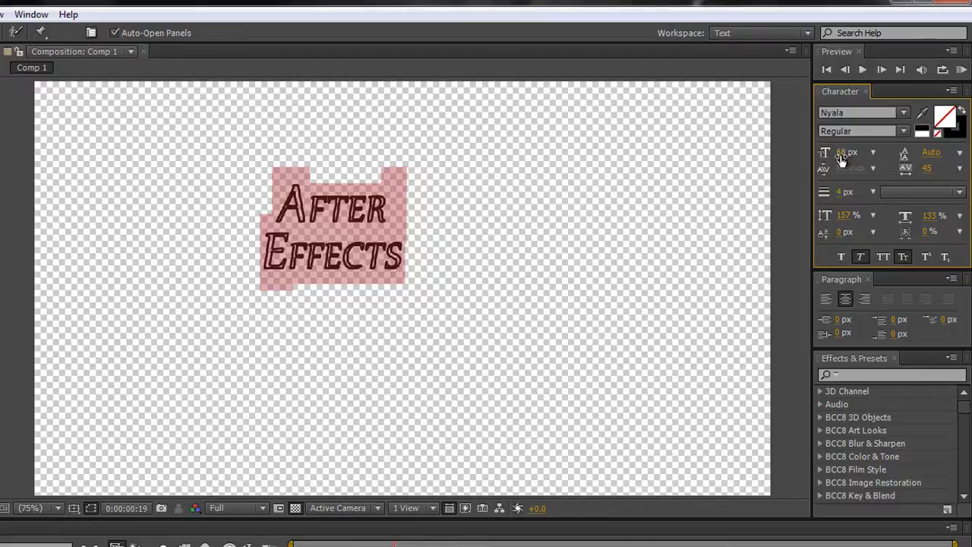
# - Scrub the Character panel font size up to 208 px without using the size presets
pyautogui.moveTo(839, 156); pyautogui.dragTo(931, 158)
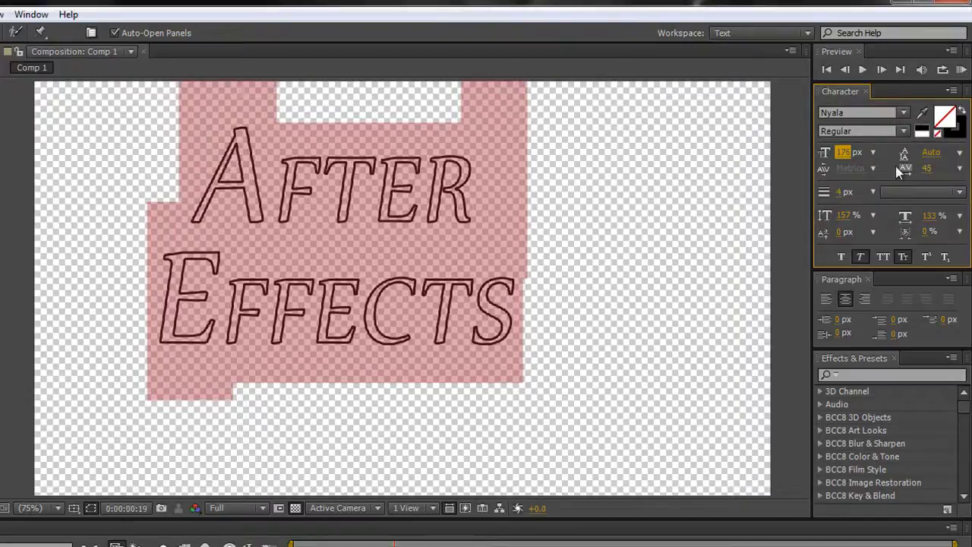
pyautogui.click(872, 152)
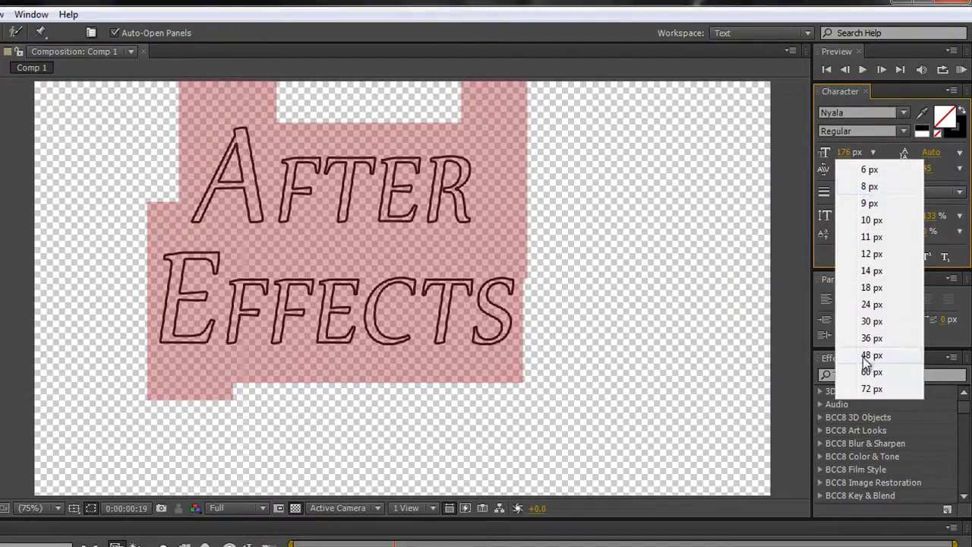
pyautogui.click(827, 152)
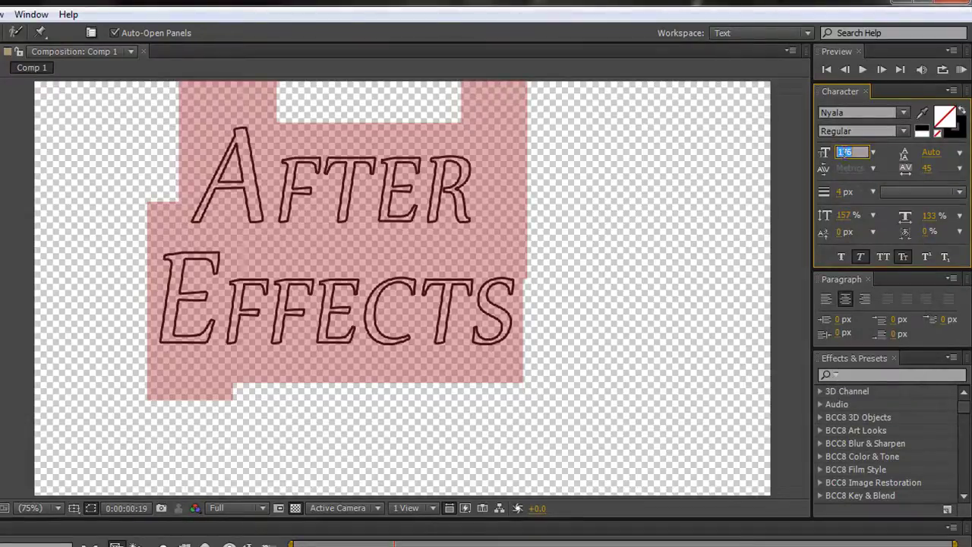
pyautogui.moveTo(843, 152); pyautogui.dragTo(881, 164)
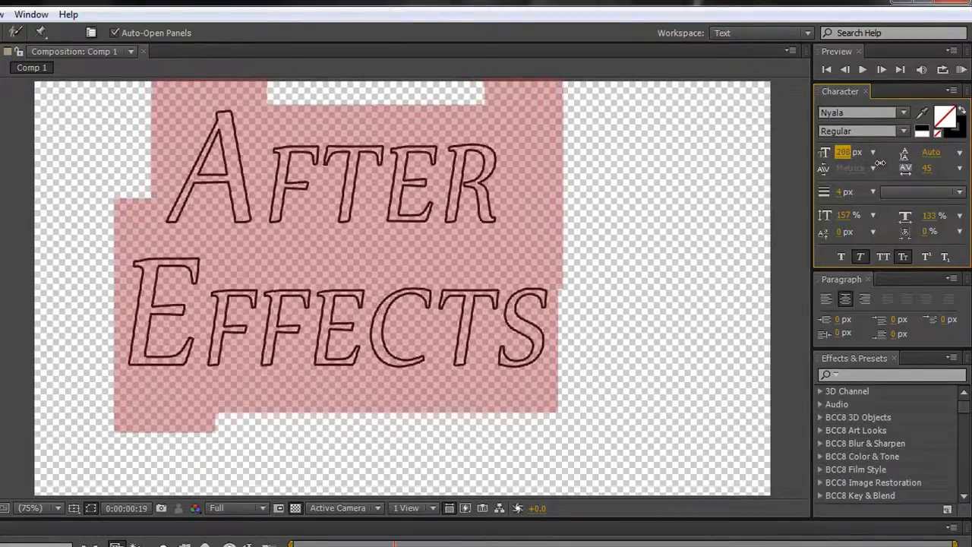